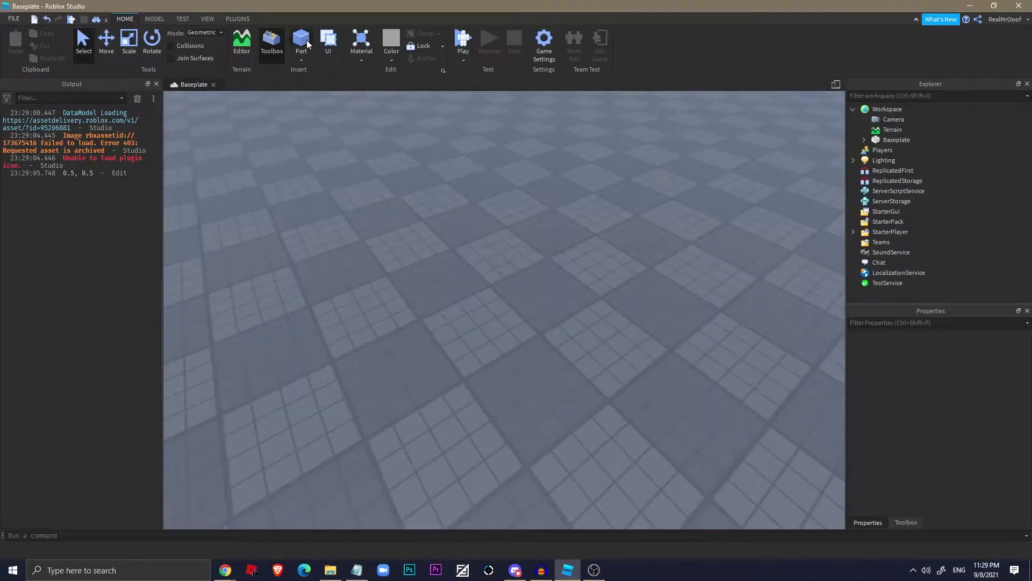
Step: Insert another block part, colour the torso black, then deselect it
left_click(302, 41)
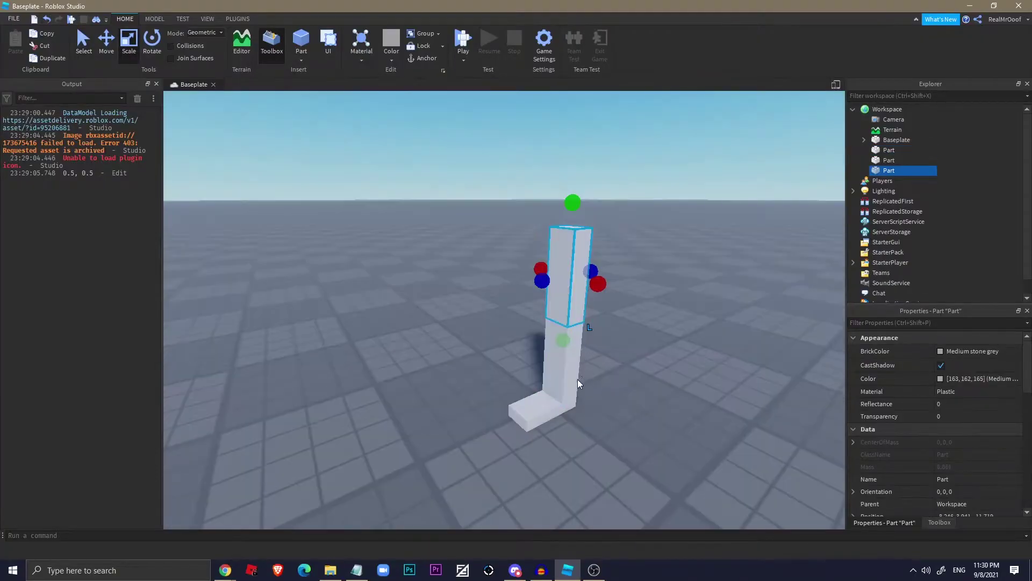
left_click(941, 378)
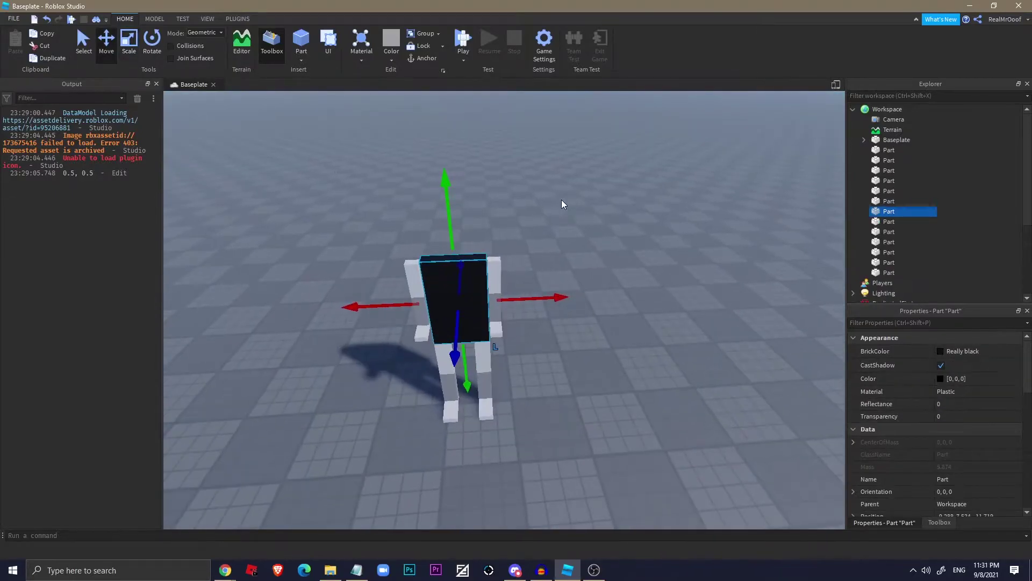
scroll(319, 180, "down", 3)
scroll(455, 249, "down", 2)
left_click(660, 216)
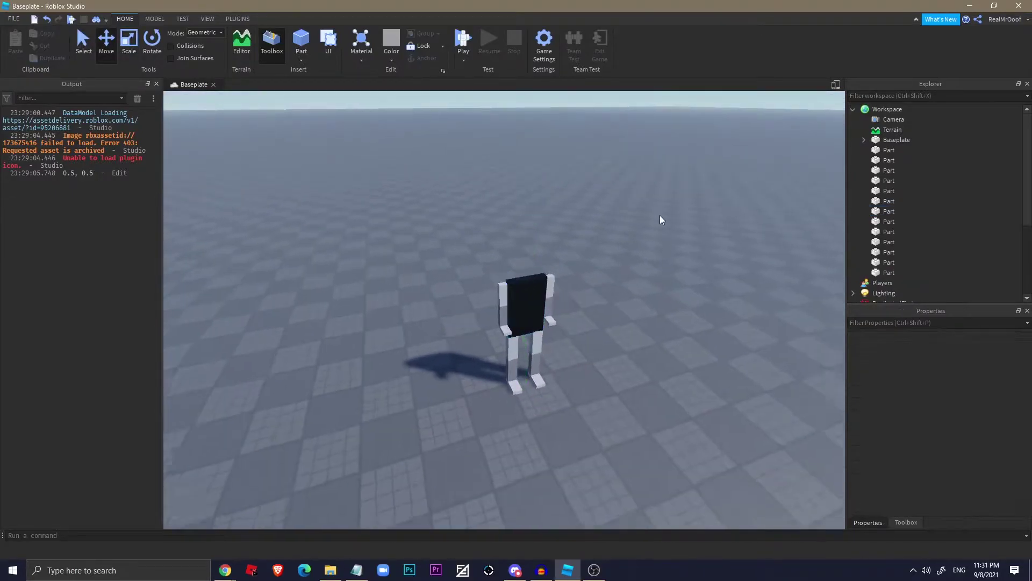
scroll(629, 312, "up", 5)
scroll(634, 314, "down", 5)
scroll(258, 241, "up", 3)
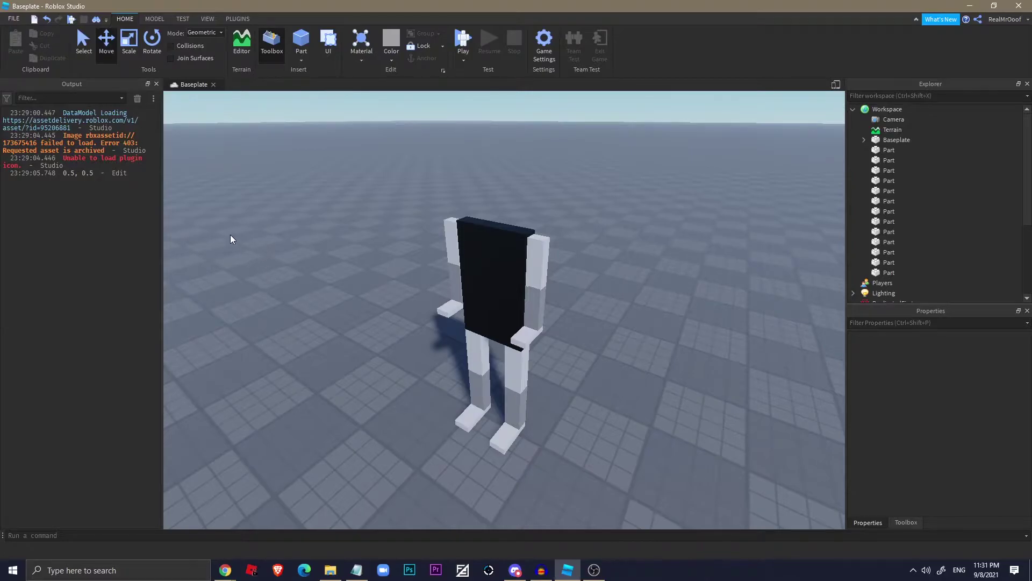
scroll(293, 205, "down", 1)
Step: Box-select all thirteen parts, group them with Ctrl+G, and begin renaming the model
left_click_drag(323, 196, 609, 469)
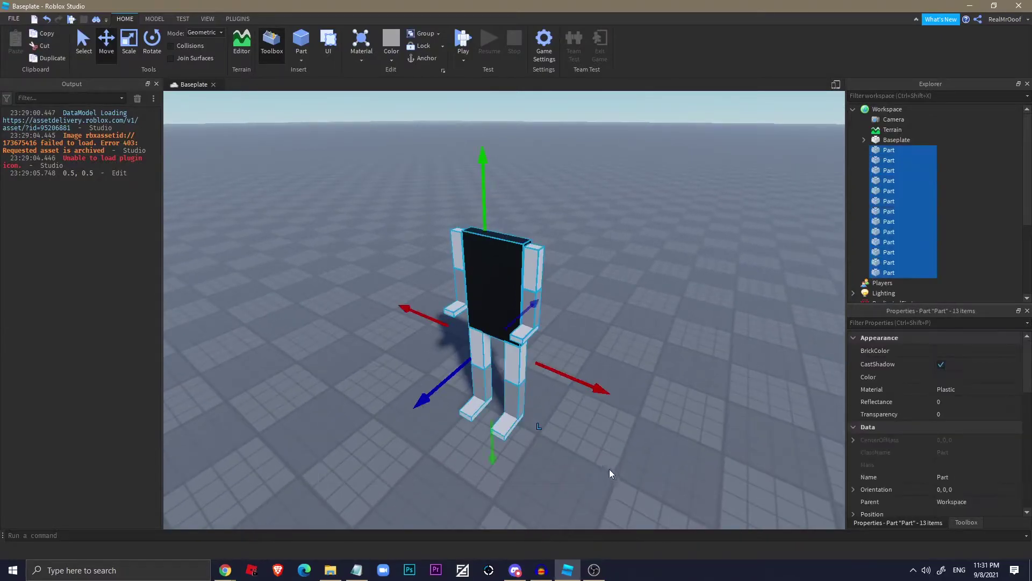
key("ctrl+g")
scroll(609, 468, "up", 2)
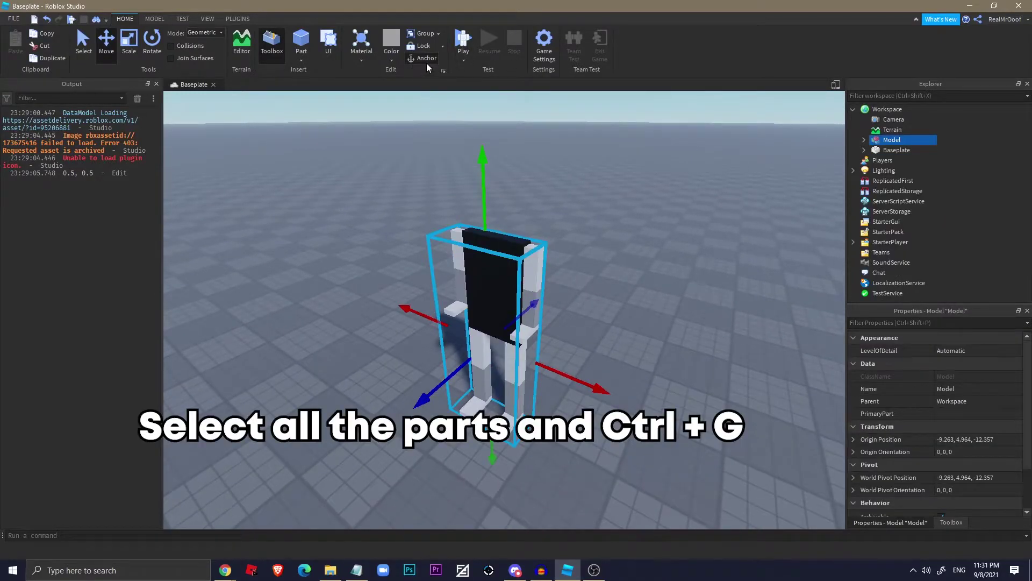
scroll(573, 184, "down", 2)
scroll(573, 183, "up", 2)
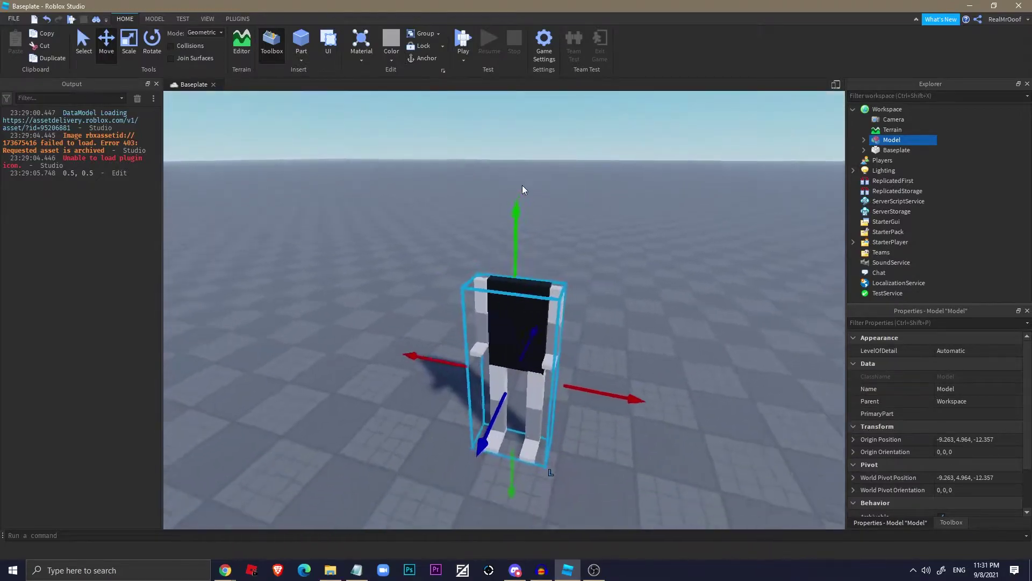
double_click(892, 140)
type("Rb")
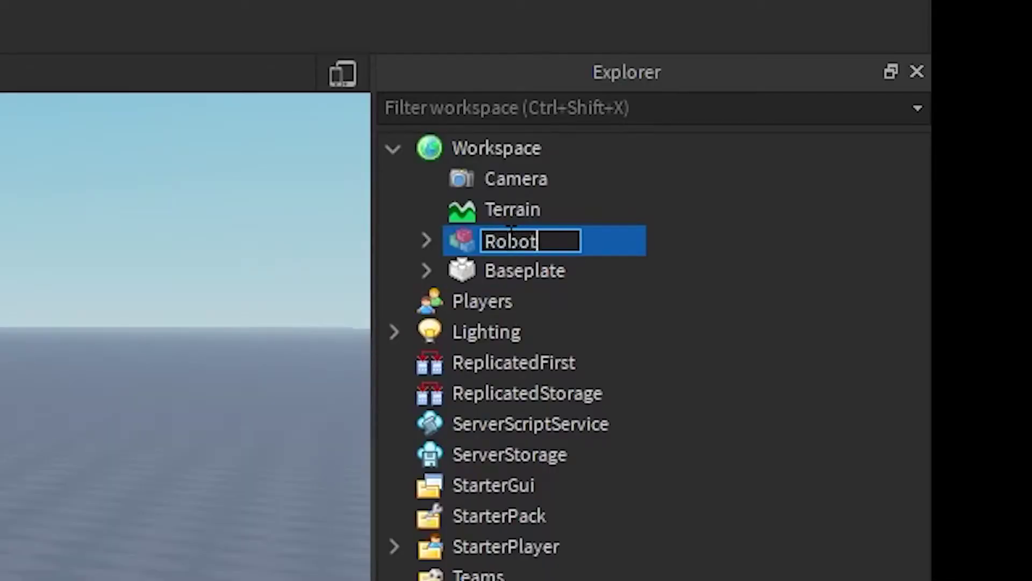
Step: Confirm the name Robot, then scale a black part down to fit inside the torso
key("Return")
left_click(496, 277)
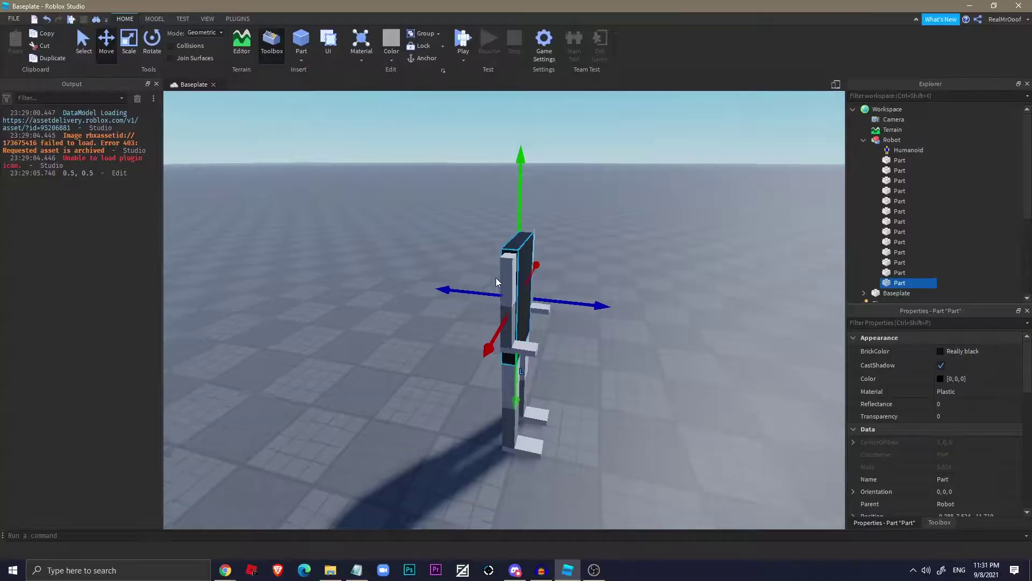
scroll(437, 255, "up", 4)
key("ctrl+3")
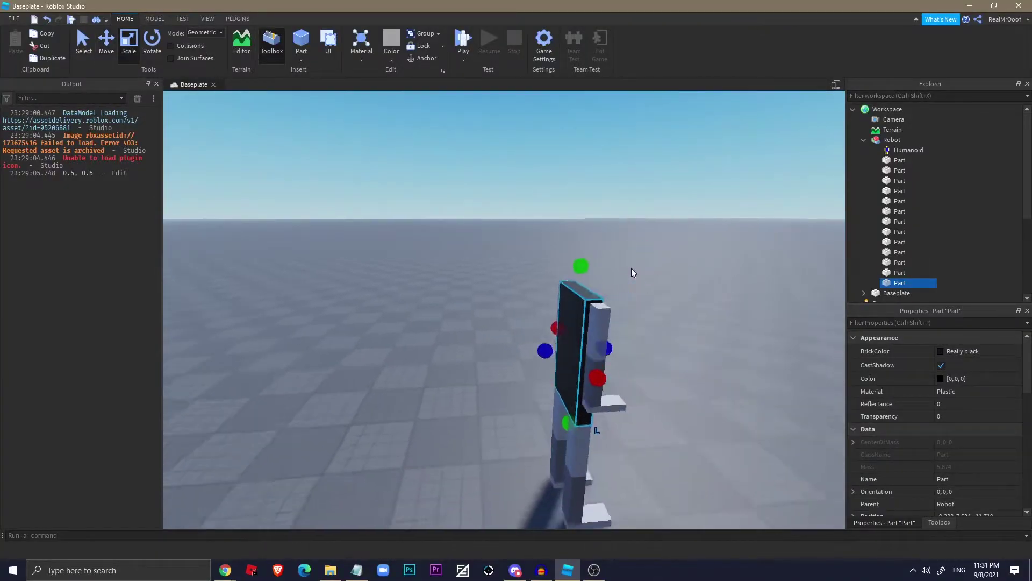
scroll(588, 275, "up", 2)
right_click_drag(590, 418, 554, 346)
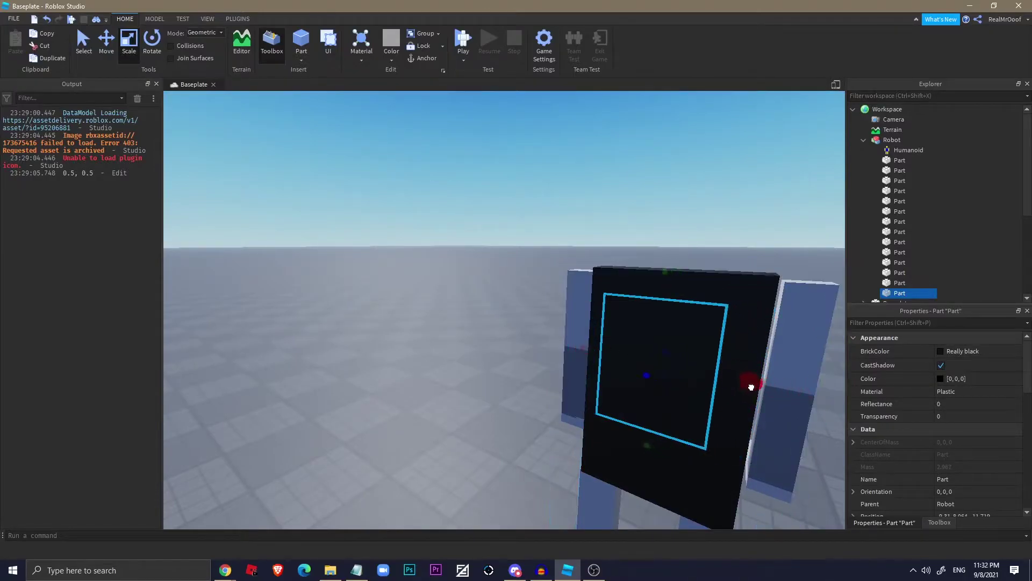
right_click_drag(796, 389, 615, 394)
scroll(615, 392, "up", 2)
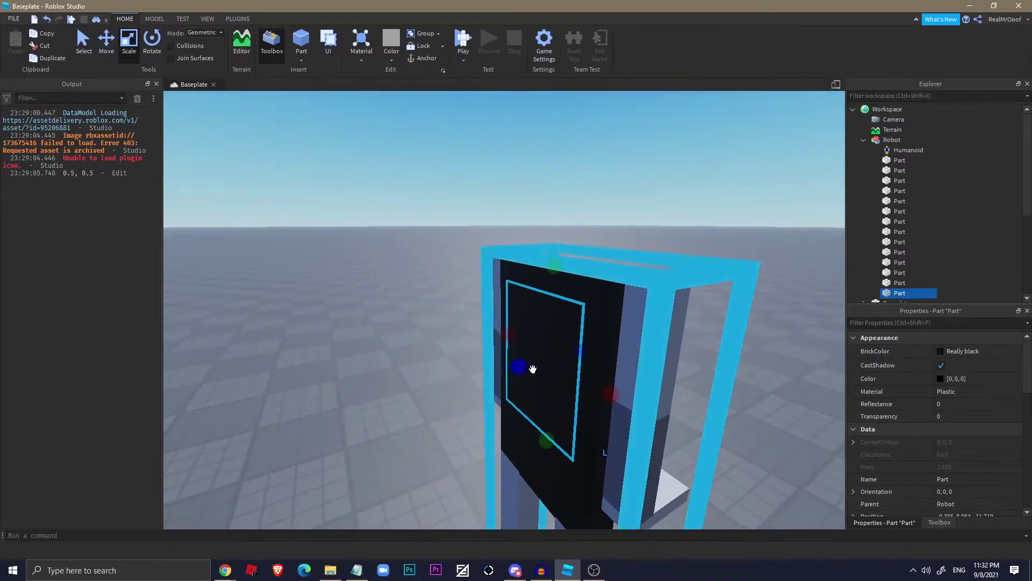
scroll(530, 362, "down", 2)
scroll(484, 373, "up", 2)
scroll(507, 353, "down", 4)
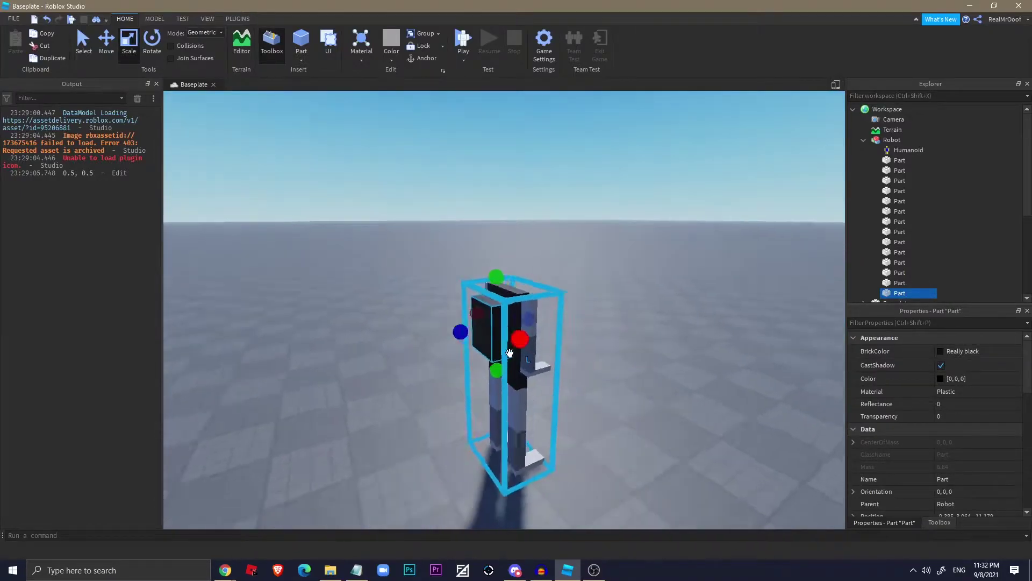
scroll(509, 352, "up", 2)
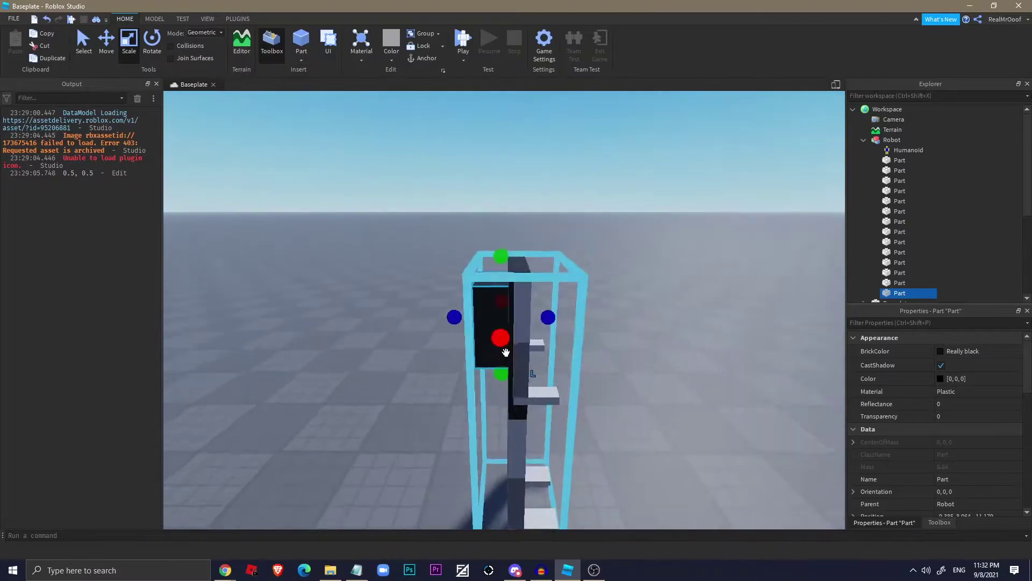
scroll(502, 350, "up", 2)
scroll(658, 299, "down", 4)
scroll(436, 296, "up", 2)
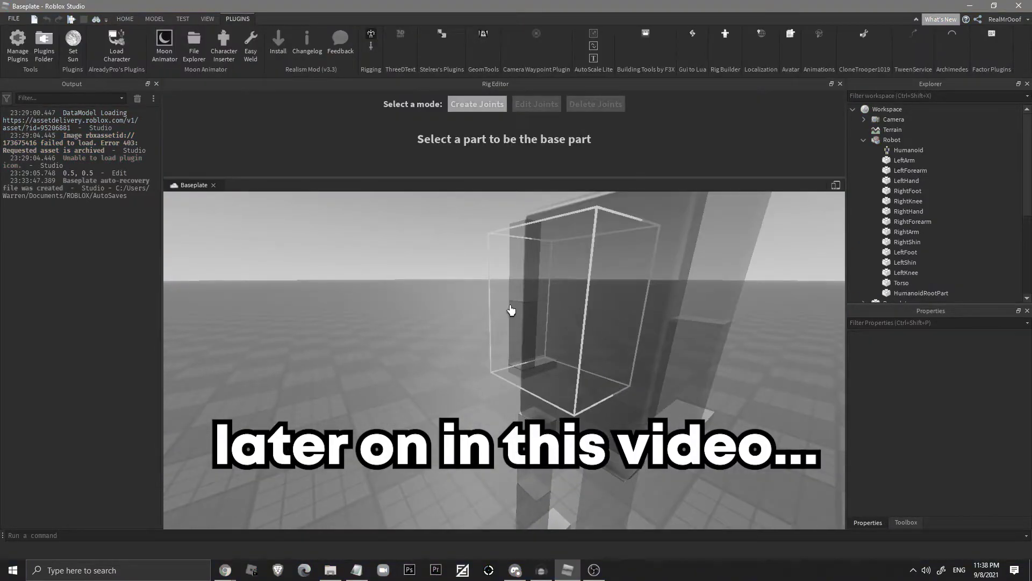
Step: Set the Robot model's PrimaryPart property to HumanoidRootPart
left_click(544, 293)
scroll(544, 293, "down", 3)
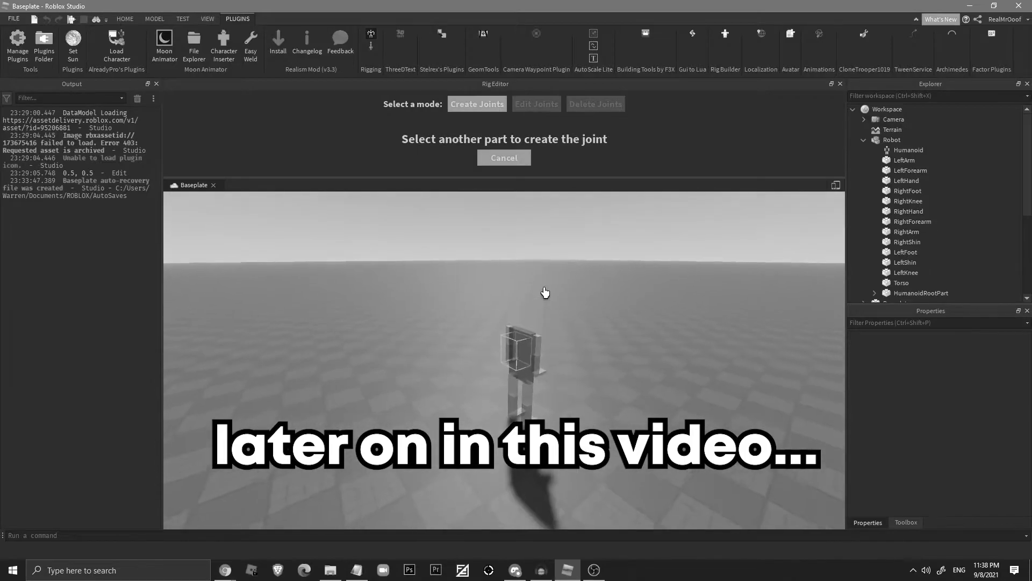
scroll(544, 293, "up", 3)
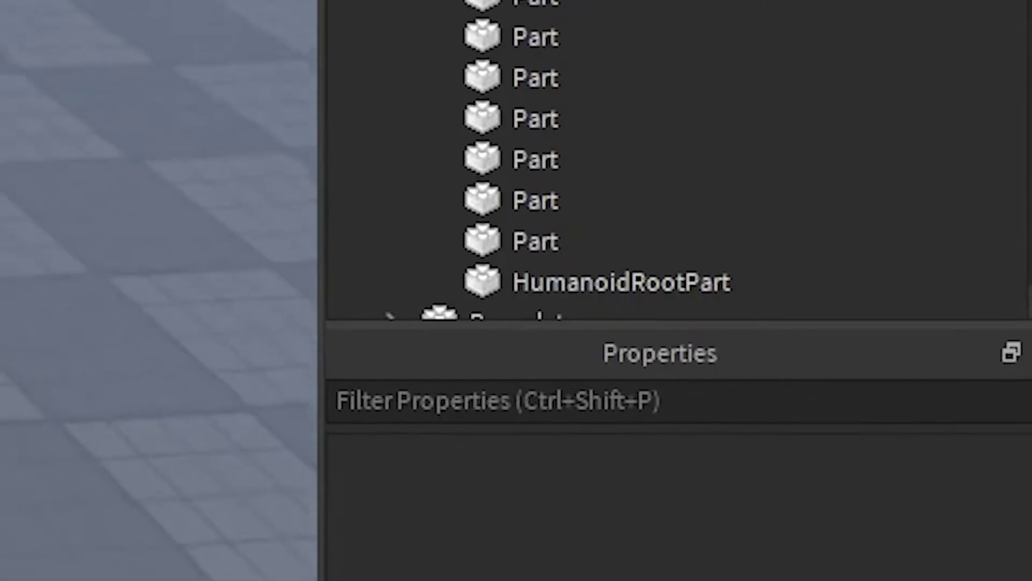
type("pri")
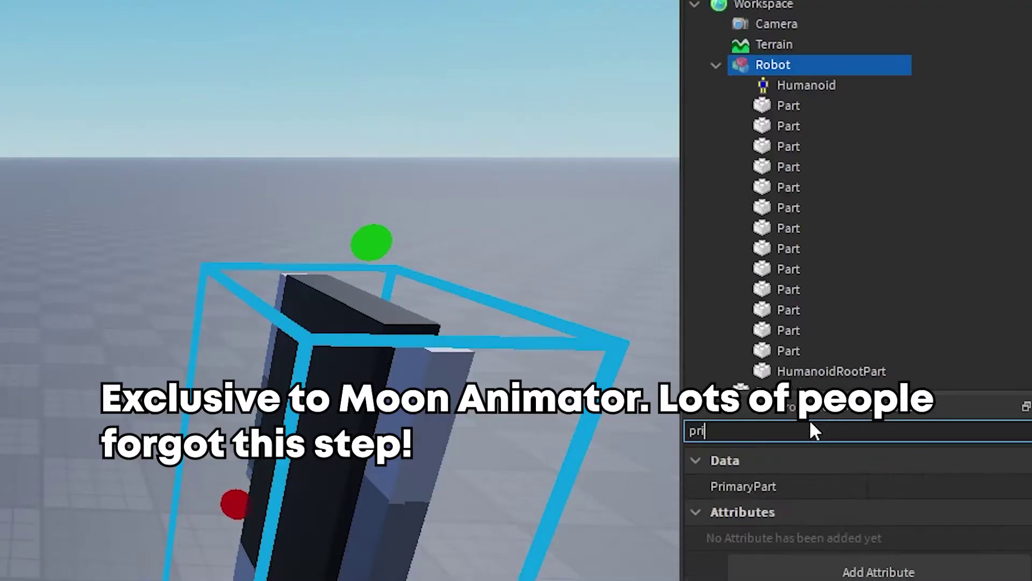
type("mar")
left_click(882, 496)
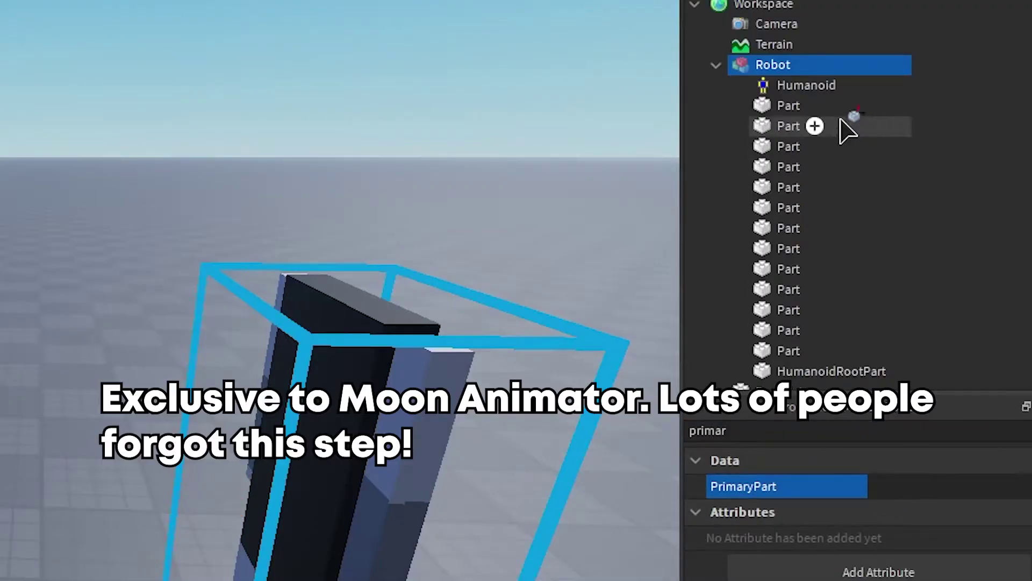
left_click(804, 377)
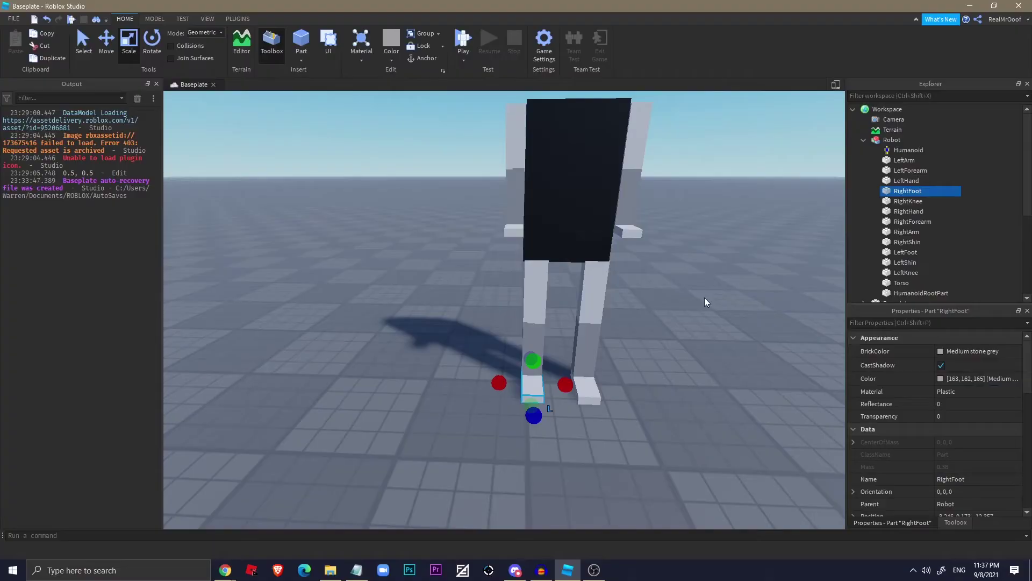
Step: Open the Rig Editor's joint creation and accept Robot as the rig to modify
left_click(704, 297)
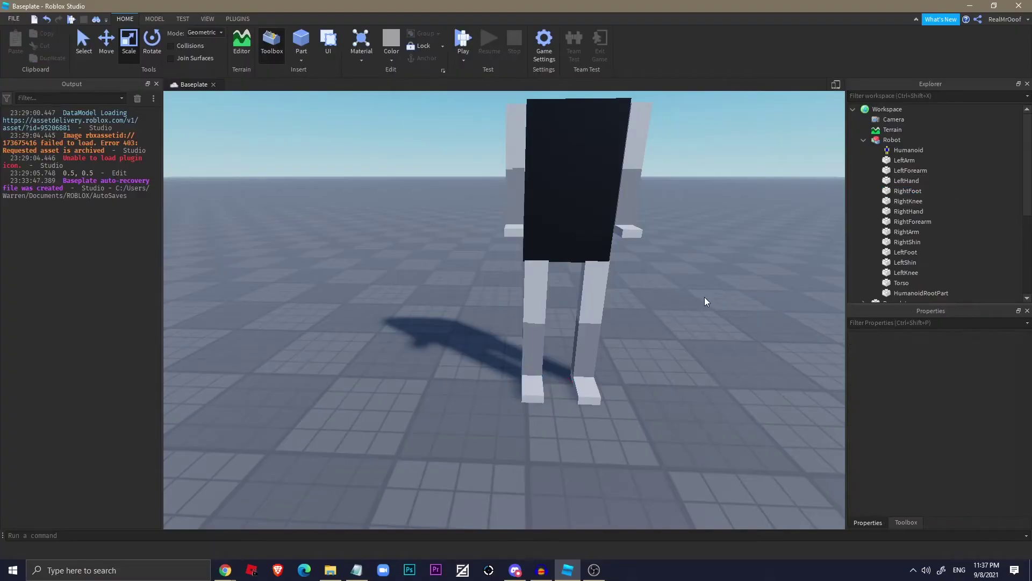
scroll(703, 298, "down", 5)
scroll(695, 288, "up", 5)
scroll(695, 288, "up", 5)
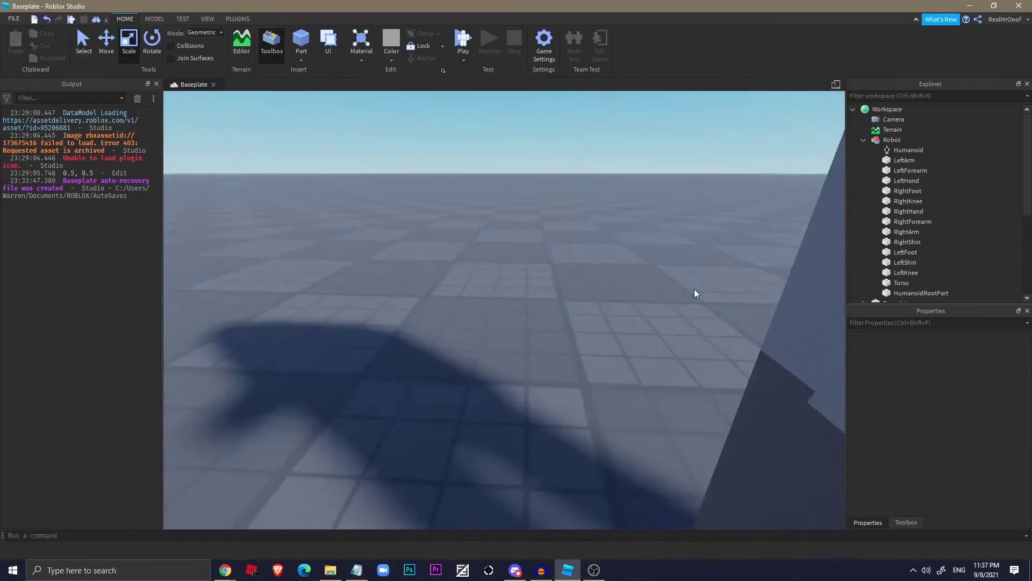
scroll(694, 289, "down", 5)
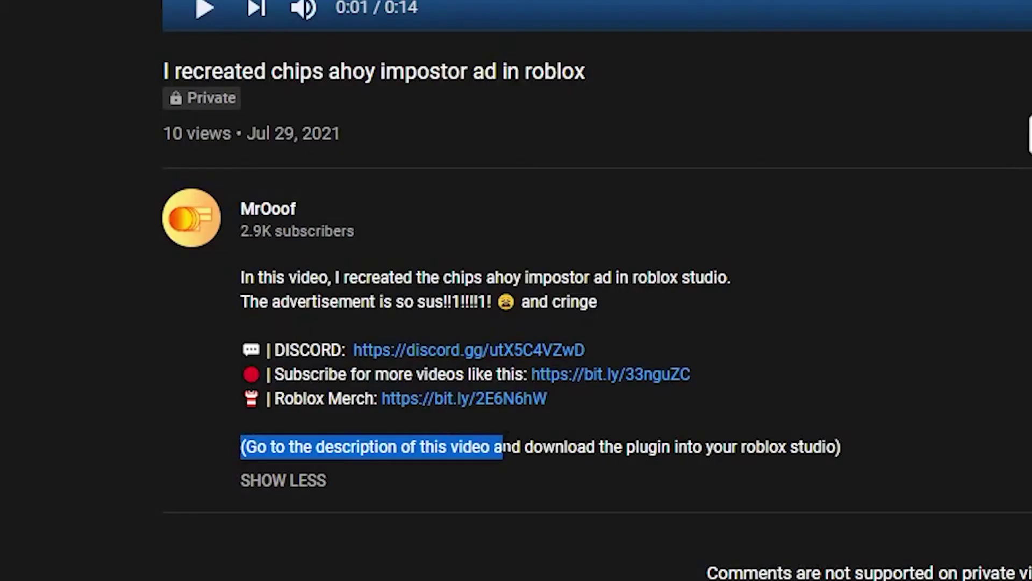
left_click_drag(503, 447, 692, 447)
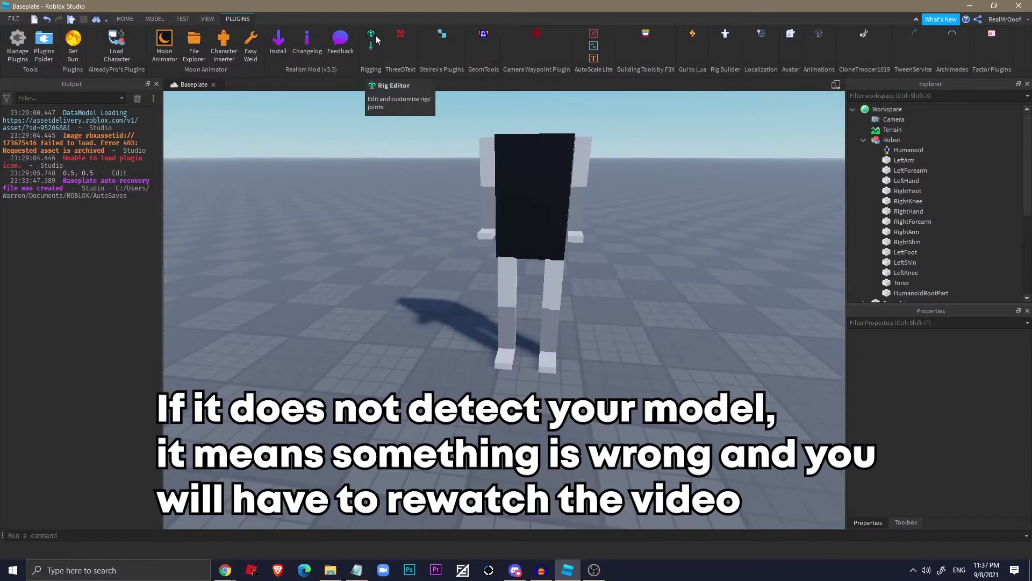
left_click(373, 35)
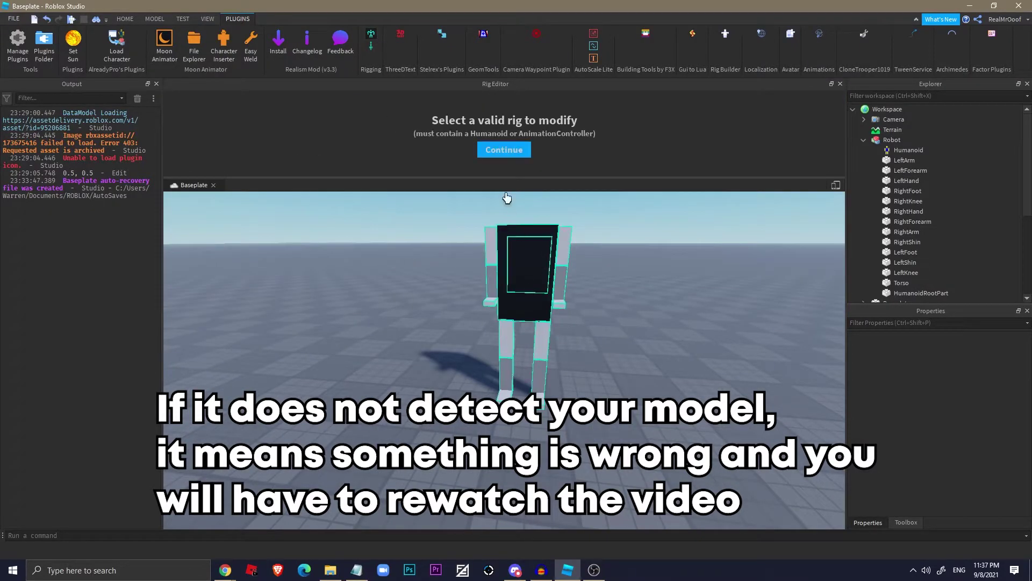
left_click(504, 149)
Step: Create joints linking the torso to its attached parts and both arms
right_click_drag(403, 253, 572, 237)
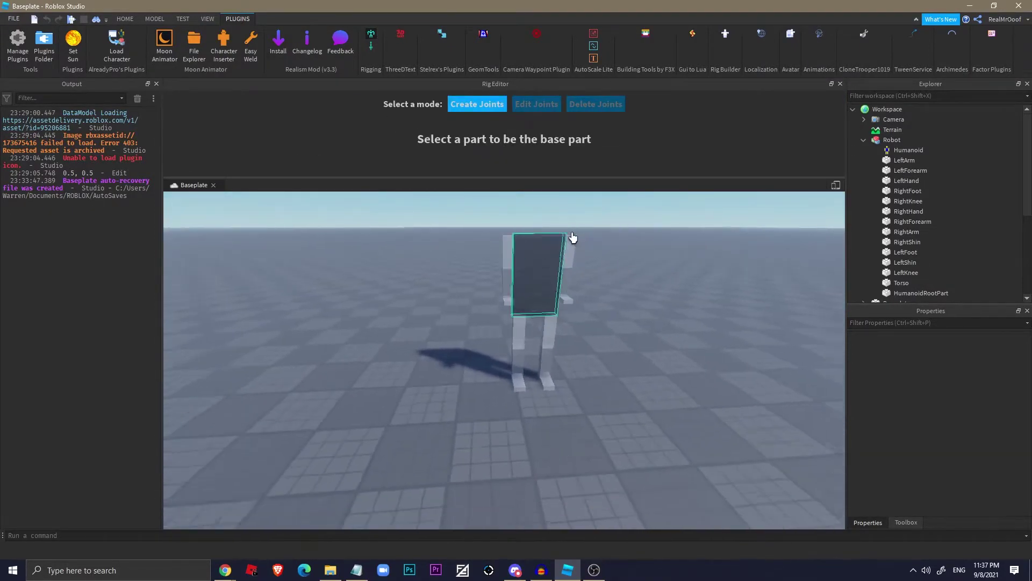
scroll(532, 299, "down", 3)
right_click_drag(532, 299, 532, 299)
scroll(519, 270, "up", 5)
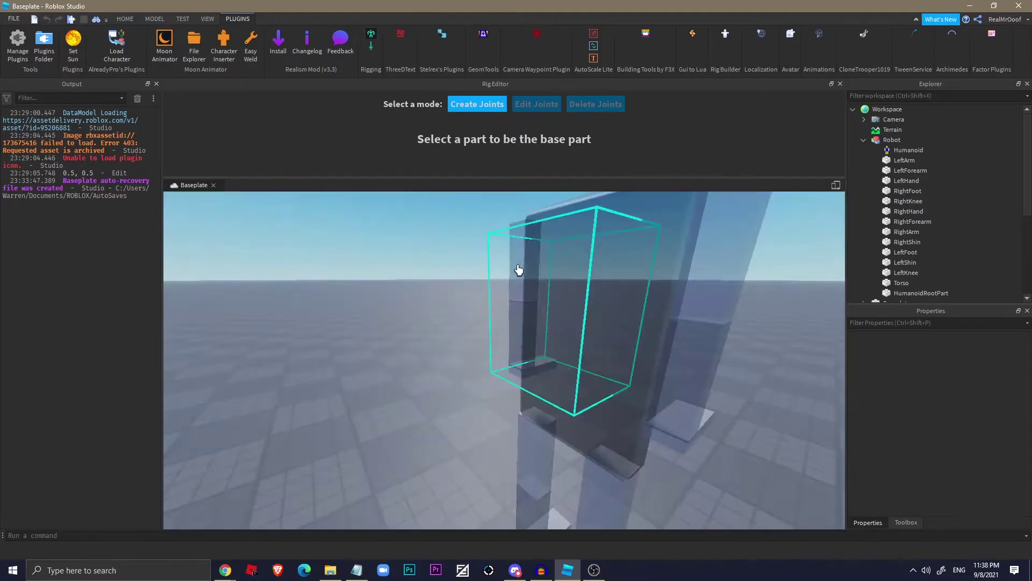
left_click(545, 293)
scroll(545, 293, "down", 2)
scroll(545, 292, "down", 3)
scroll(544, 292, "up", 5)
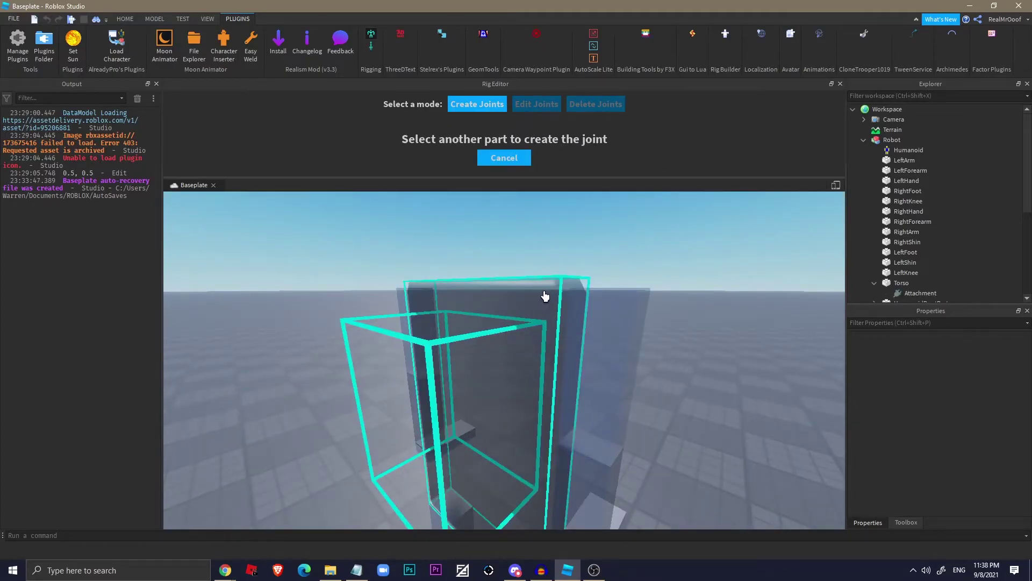
left_click(545, 295)
scroll(545, 296, "down", 3)
scroll(661, 302, "down", 3)
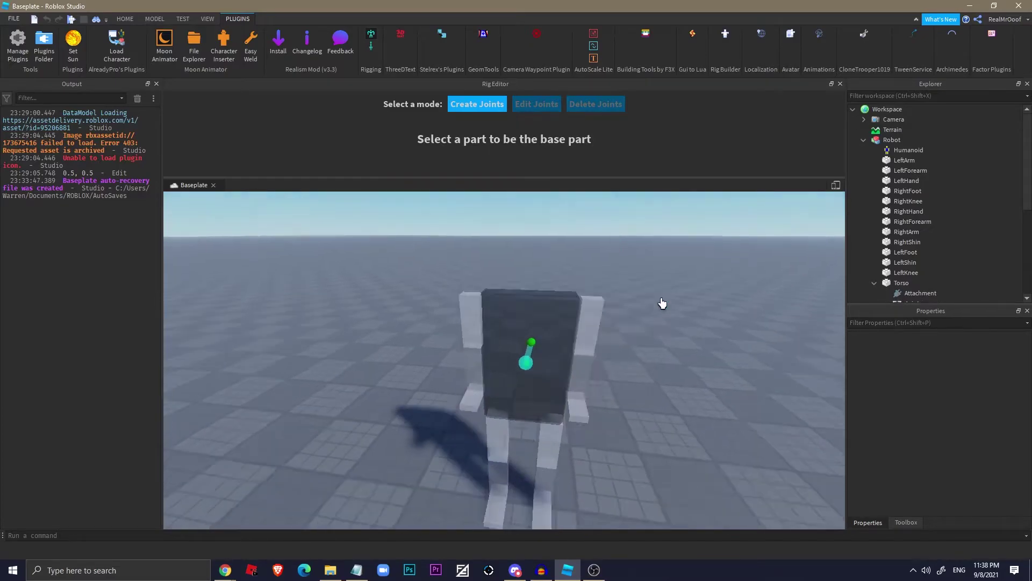
scroll(622, 295, "down", 1)
scroll(612, 292, "up", 2)
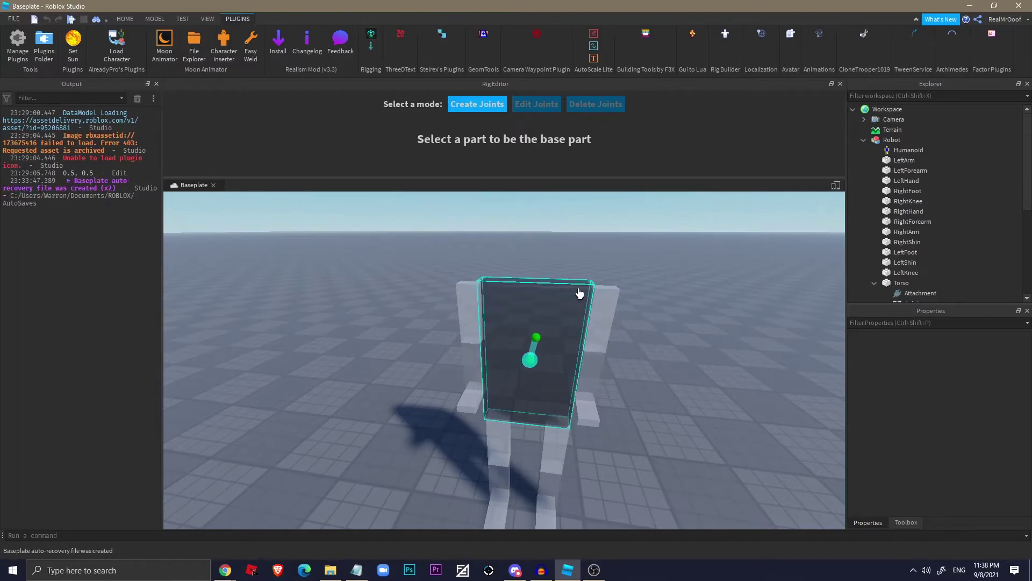
mouse_move(578, 296)
right_mouse_down()
mouse_move(641, 254)
mouse_move(581, 267)
right_mouse_up()
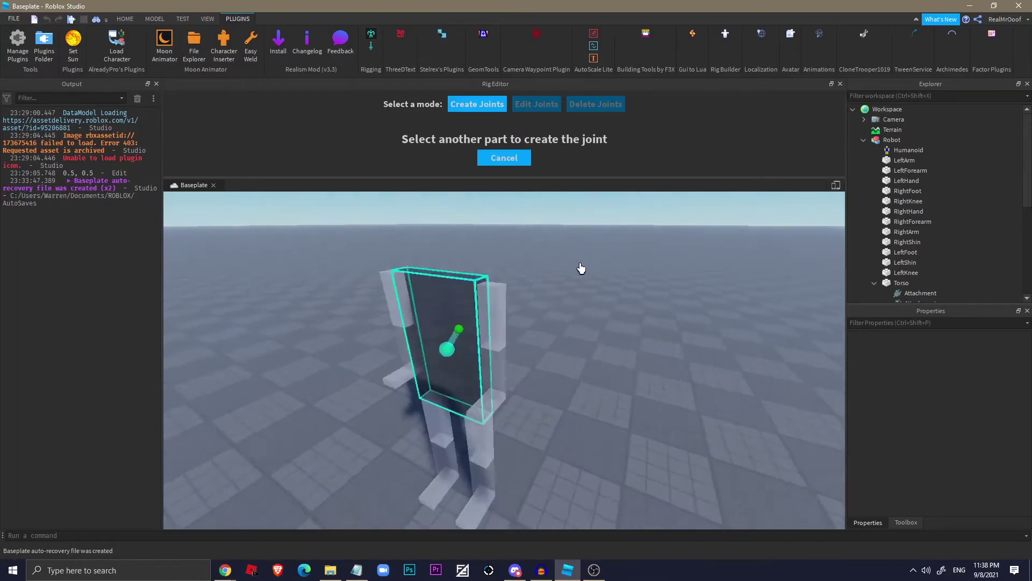
scroll(581, 267, "up", 3)
left_click(495, 307)
scroll(520, 290, "down", 5)
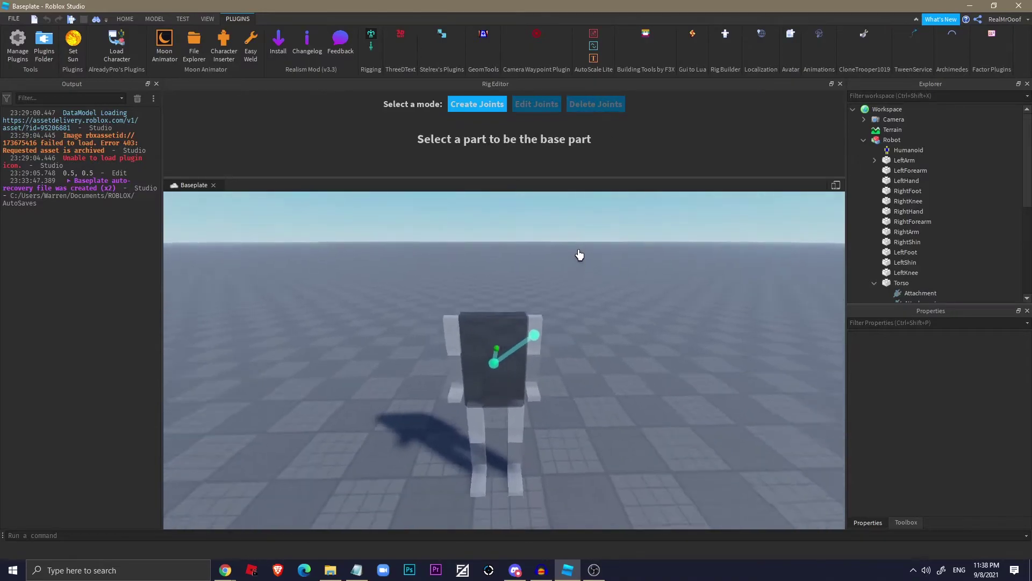
scroll(520, 288, "up", 2)
right_click_drag(520, 288, 520, 288)
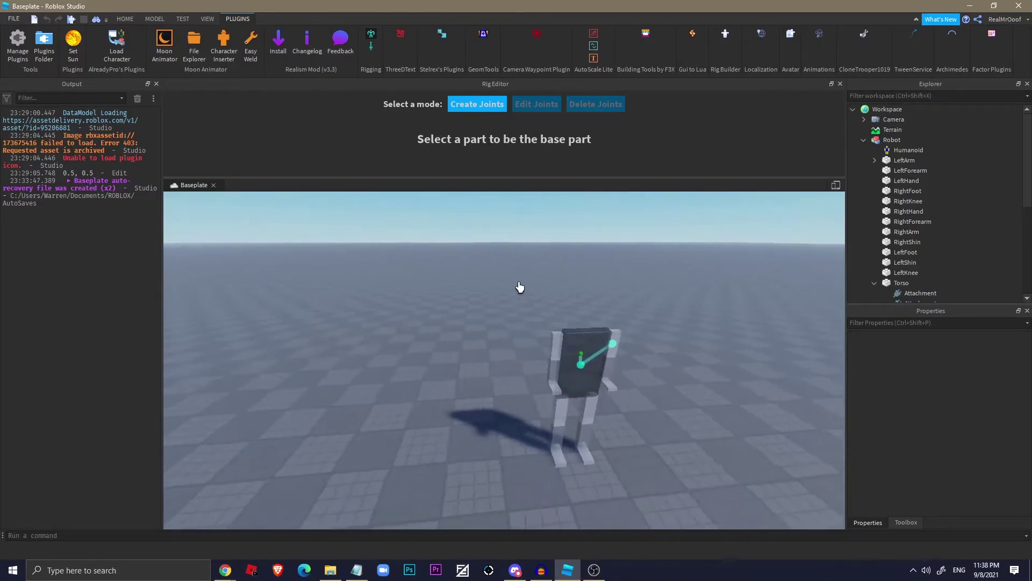
scroll(521, 288, "up", 4)
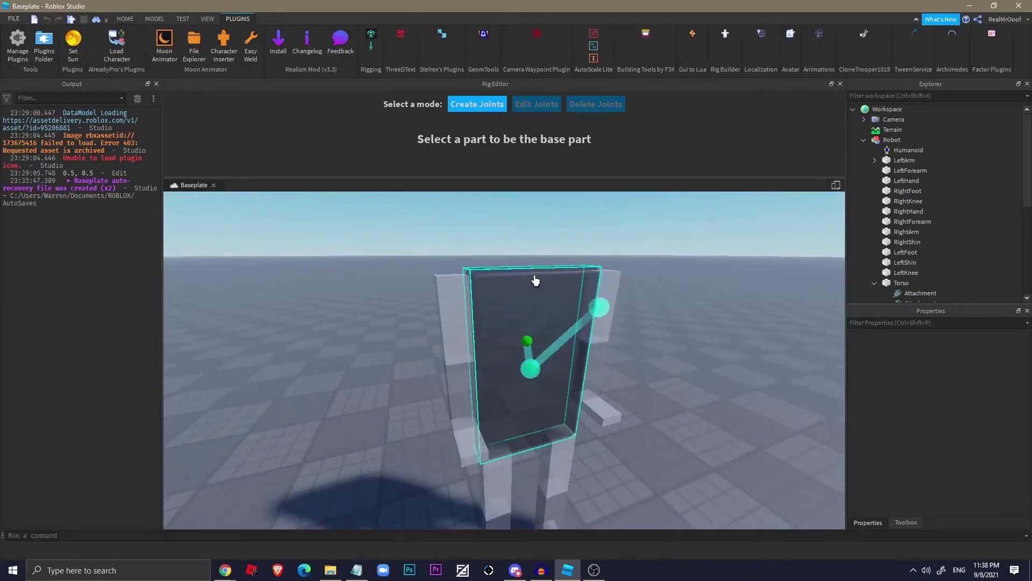
left_click(536, 279)
left_click(450, 305)
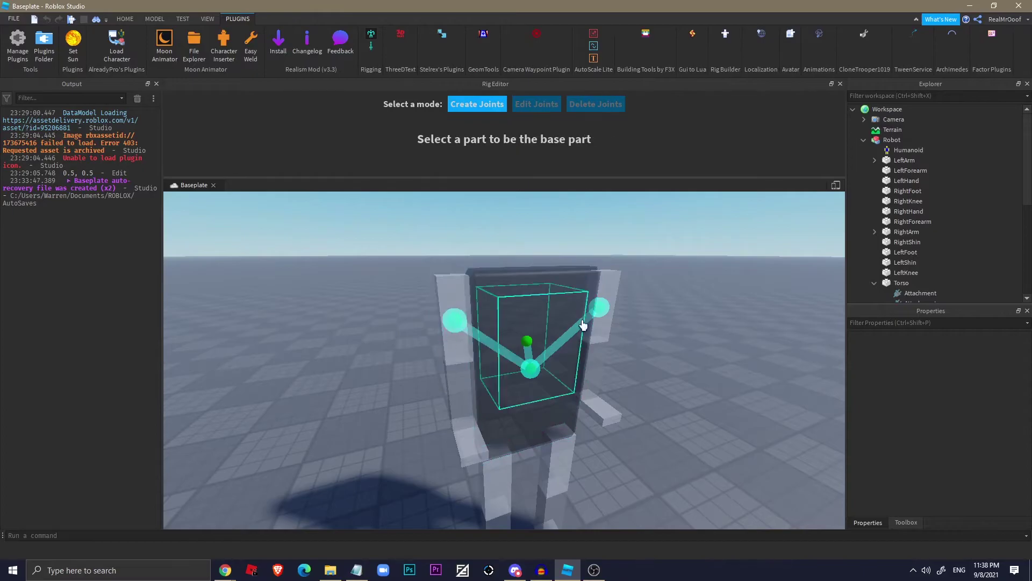
Step: Join the hand to its forearm and the lower leg to the upper leg
right_click_drag(583, 326, 502, 320)
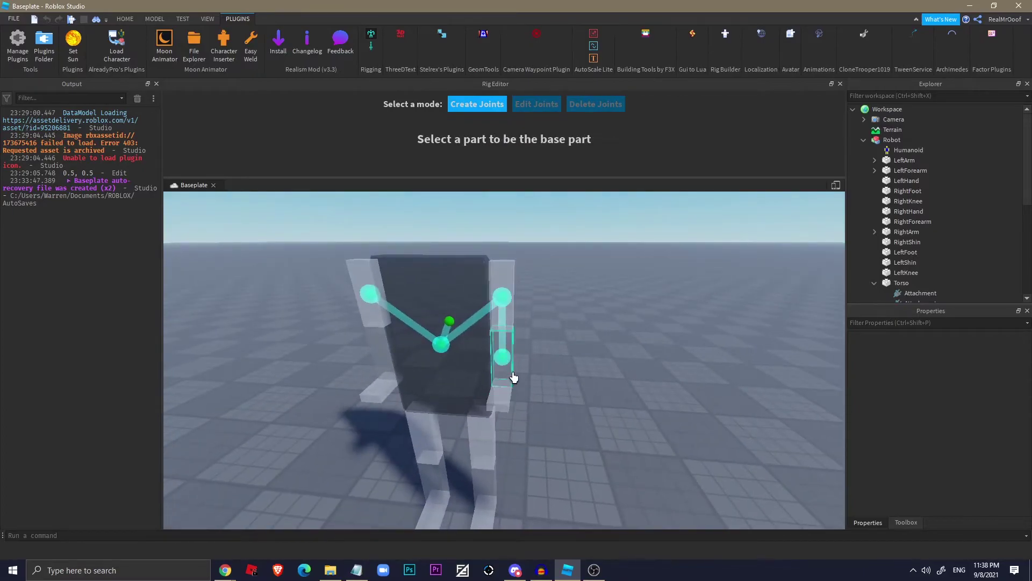
right_click_drag(488, 399, 476, 310)
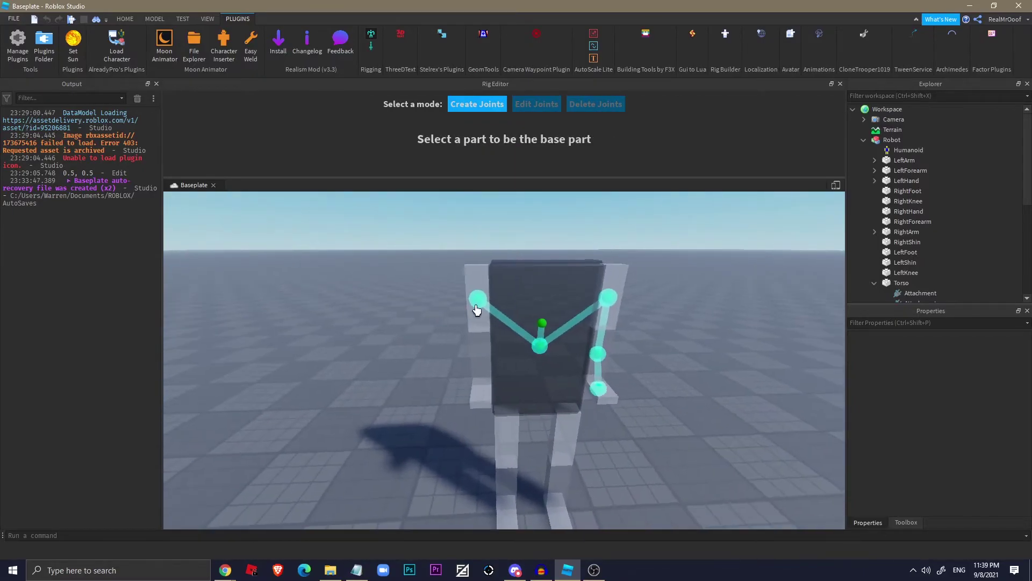
left_click(476, 404)
right_click_drag(475, 403, 484, 392)
left_click(607, 364)
left_click(595, 423)
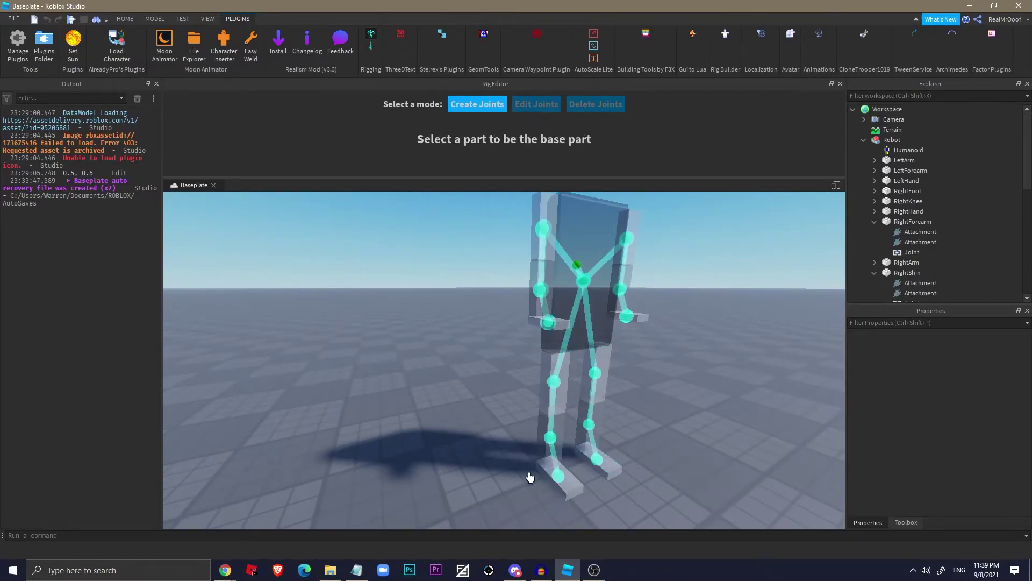
scroll(711, 282, "down", 2)
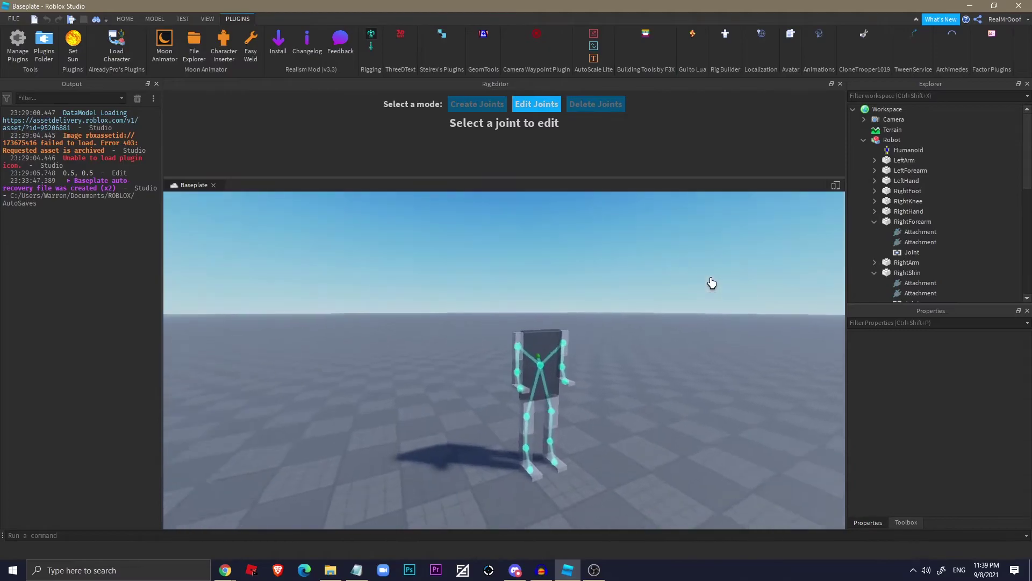
scroll(511, 322, "up", 5)
scroll(497, 310, "down", 6)
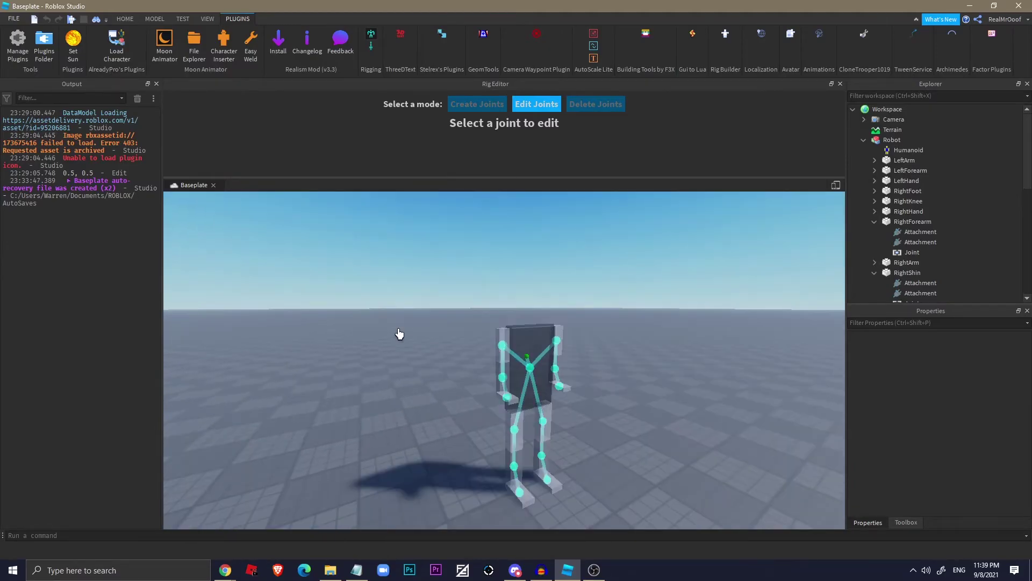
scroll(399, 334, "up", 1)
scroll(399, 336, "up", 4)
scroll(398, 337, "down", 4)
scroll(404, 330, "up", 6)
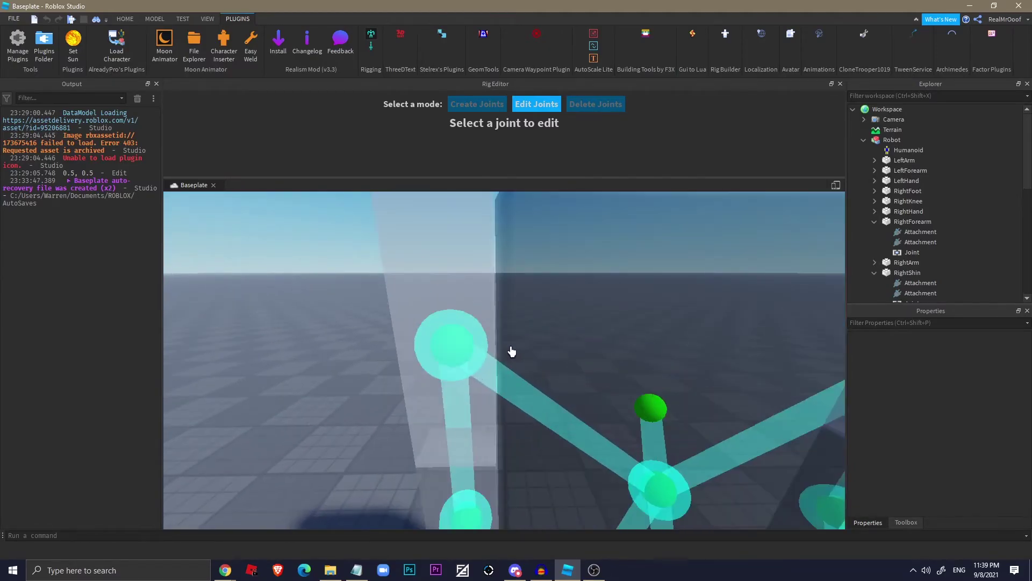
Step: Select a shoulder joint and another joint to check their positions
left_click(477, 349)
scroll(484, 339, "down", 5)
scroll(500, 315, "up", 5)
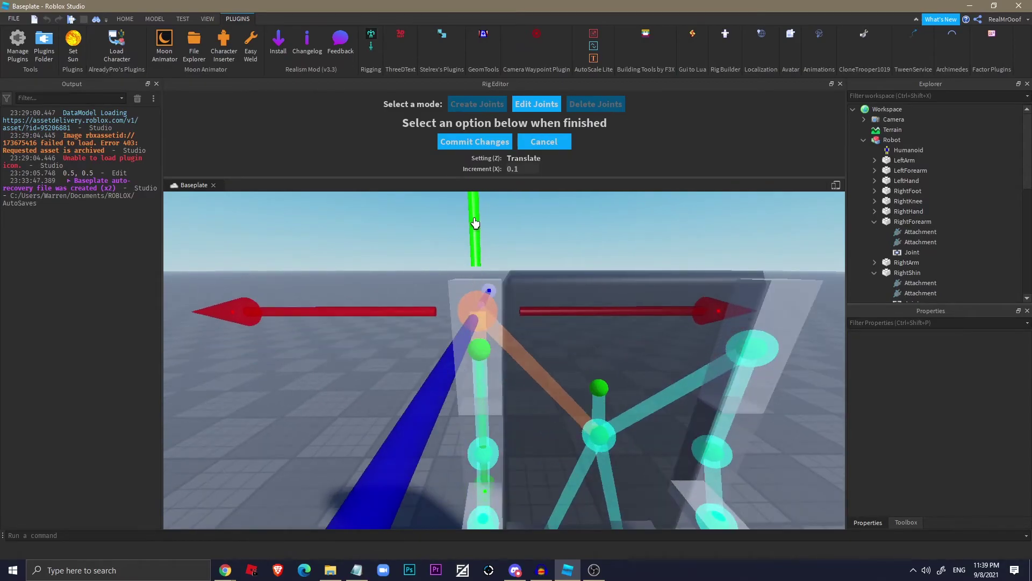
scroll(475, 223, "up", 1)
scroll(474, 223, "down", 1)
scroll(559, 310, "down", 5)
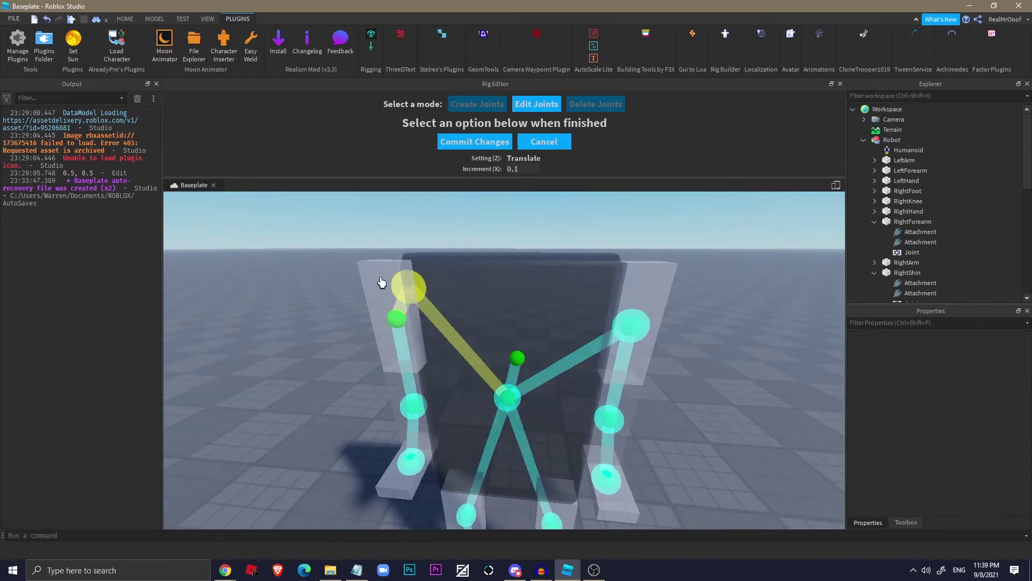
left_click(565, 351)
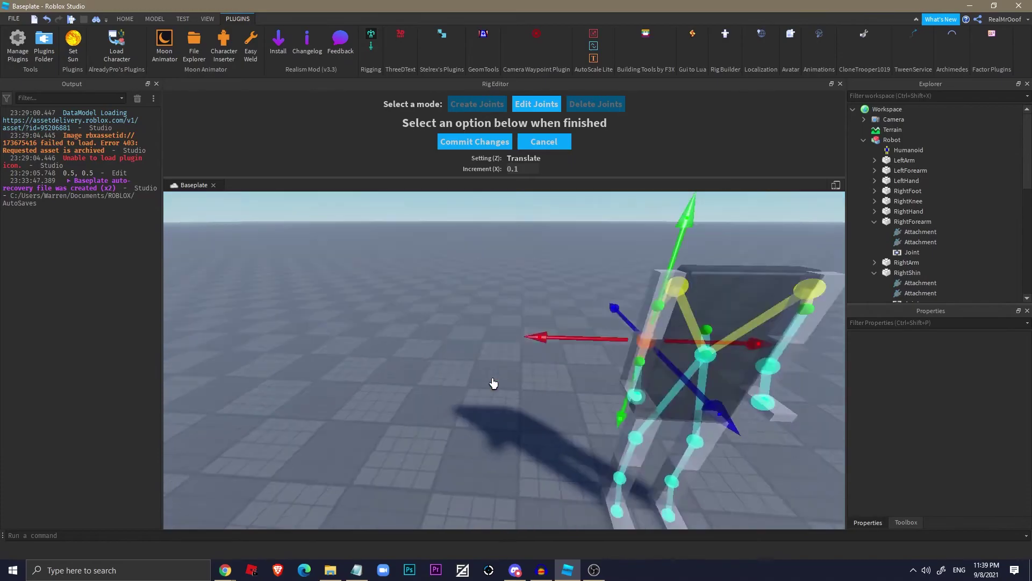
scroll(525, 340, "up", 3)
scroll(508, 360, "up", 2)
right_click_drag(508, 360, 488, 277)
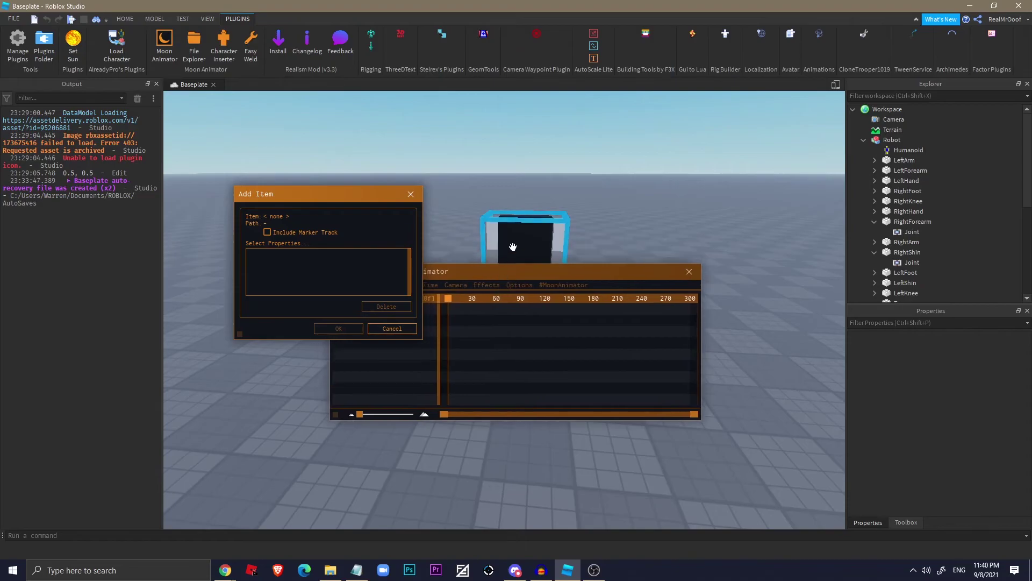
Step: Choose Robot as the item and confirm the Add Item dialog in Moon Animator
left_click(512, 247)
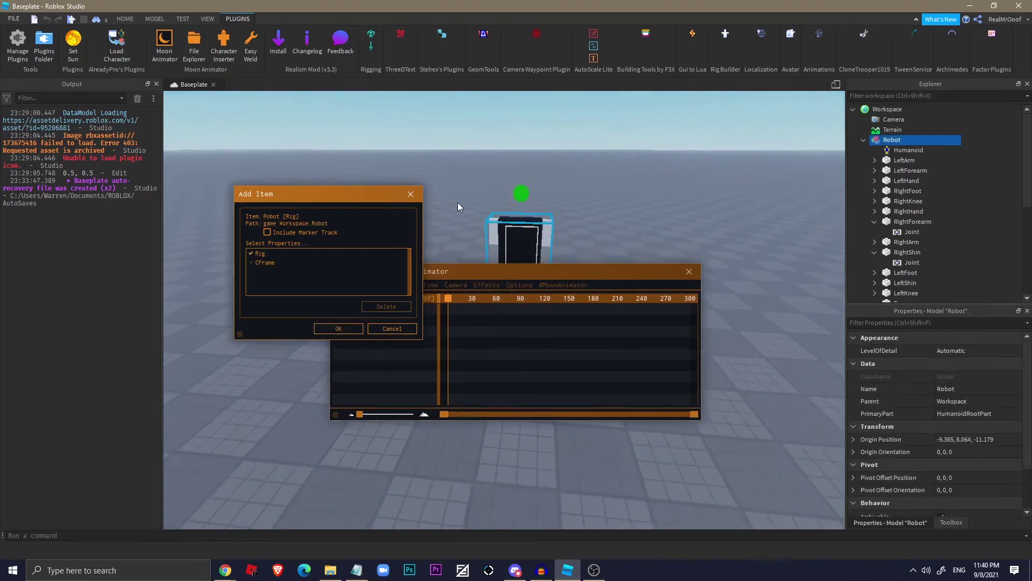
left_click(338, 328)
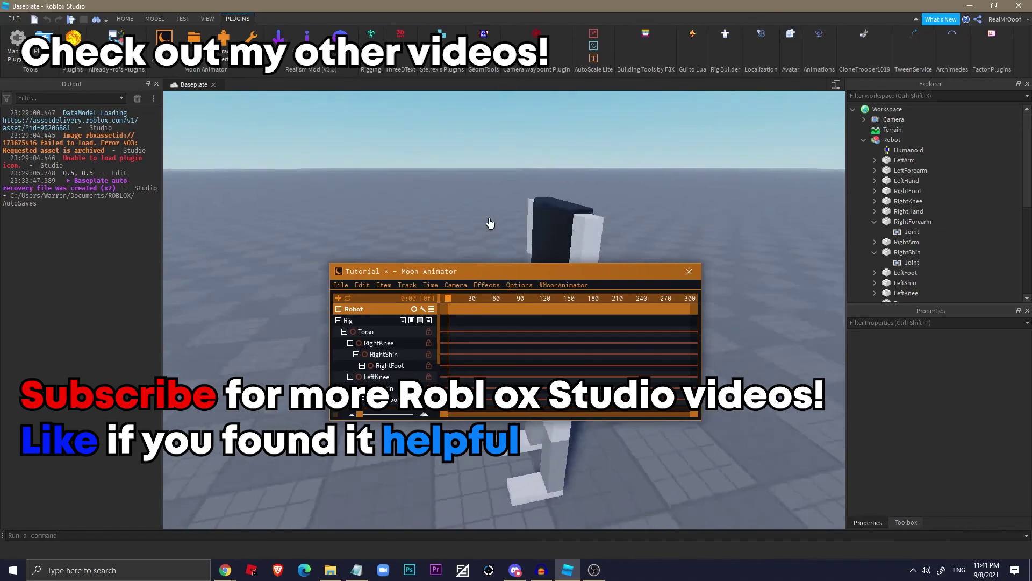
right_click_drag(489, 223, 429, 163)
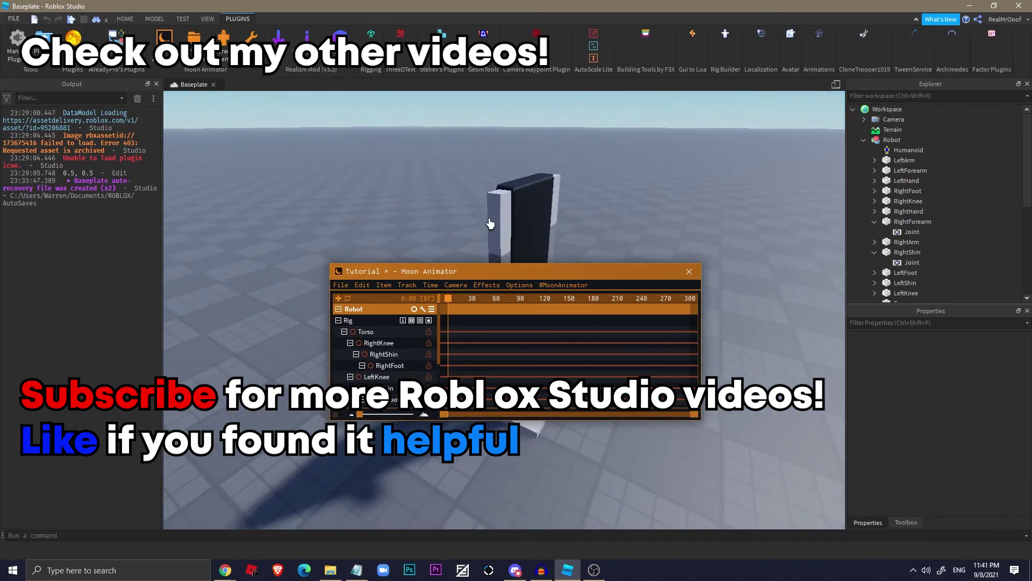